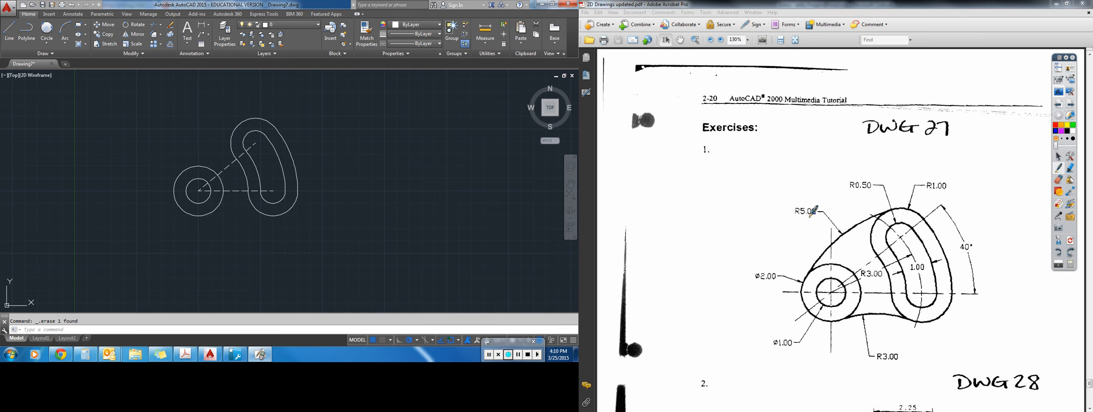
# - Underline the R5.00 dimension on the reference drawing and mark where its arc meets the ø2.00 circle and the slot's upper R1.00 end
pyautogui.moveTo(797, 217); pyautogui.dragTo(810, 215)
pyautogui.click(47, 44)
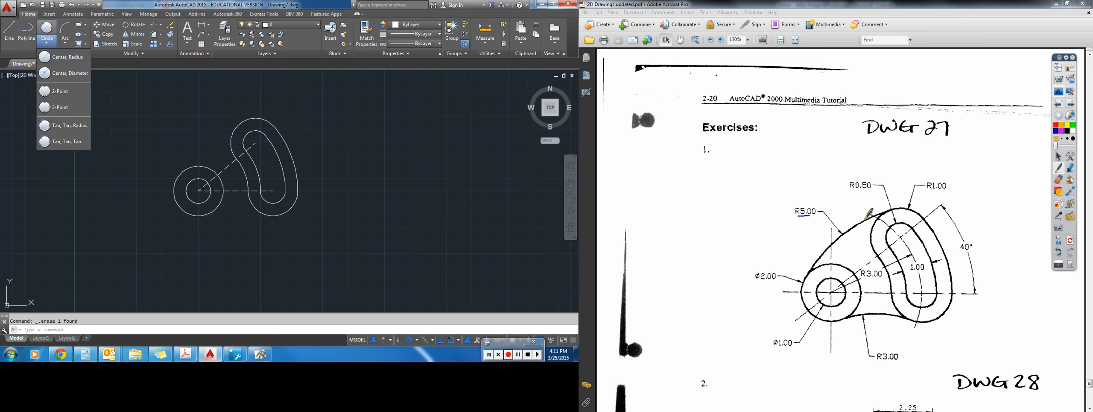
pyautogui.click(808, 272)
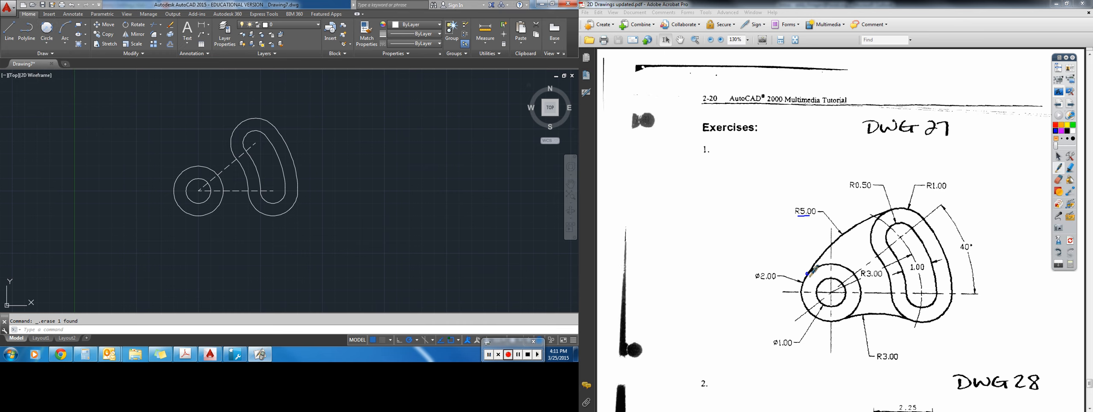
pyautogui.click(884, 212)
pyautogui.click(48, 44)
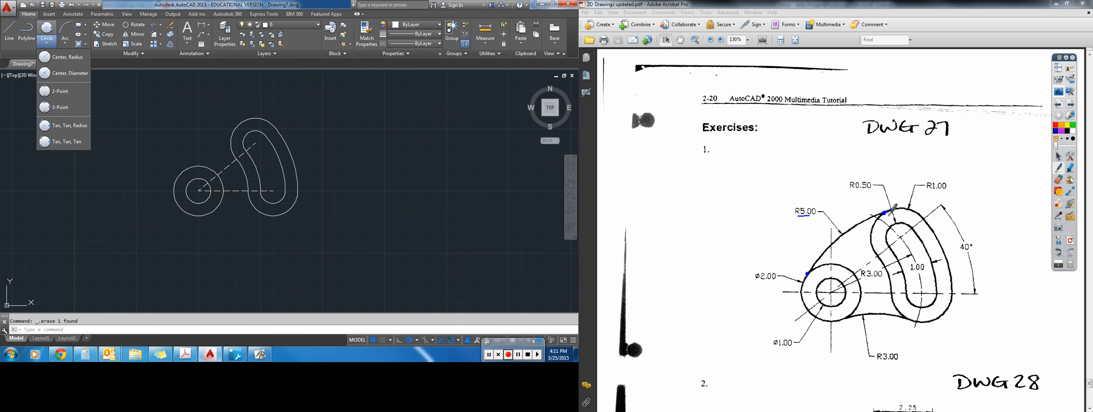
pyautogui.moveTo(879, 218); pyautogui.dragTo(885, 215)
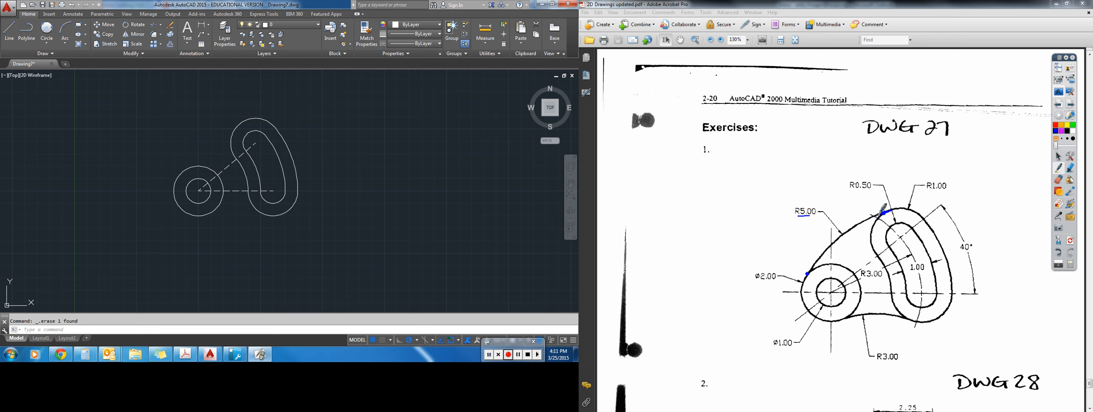
pyautogui.moveTo(808, 272)
pyautogui.mouseDown()
pyautogui.moveTo(805, 283)
pyautogui.moveTo(811, 261)
pyautogui.mouseUp()
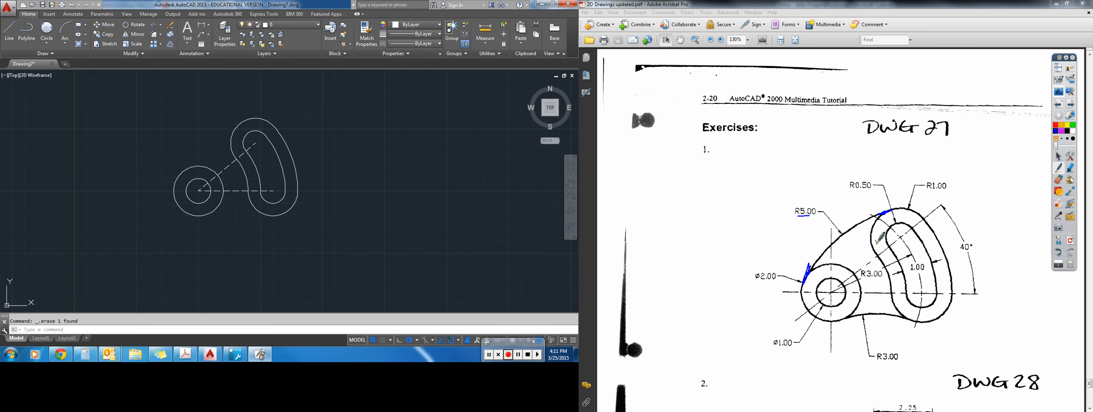
# - Try a Tan, Tan, Radius circle of radius 5, picking the top of the outer circle and the left side of the slot's upper outer arc
pyautogui.click(47, 46)
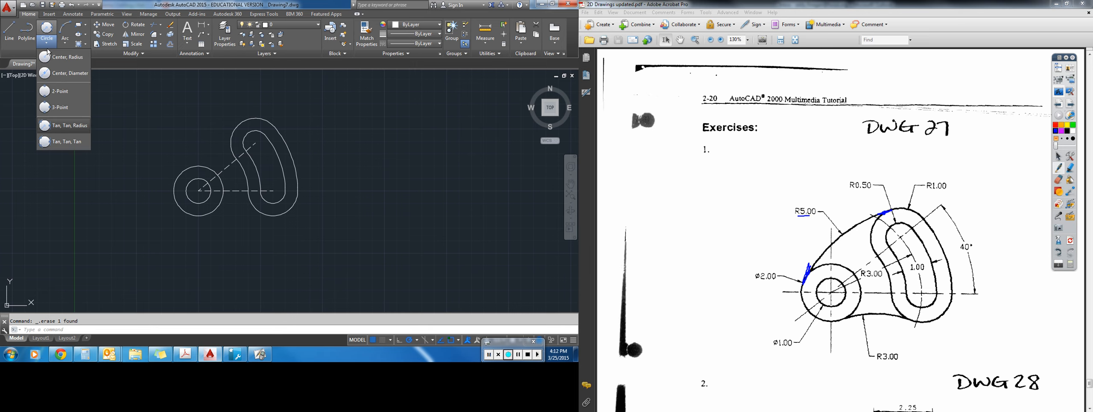
pyautogui.click(60, 126)
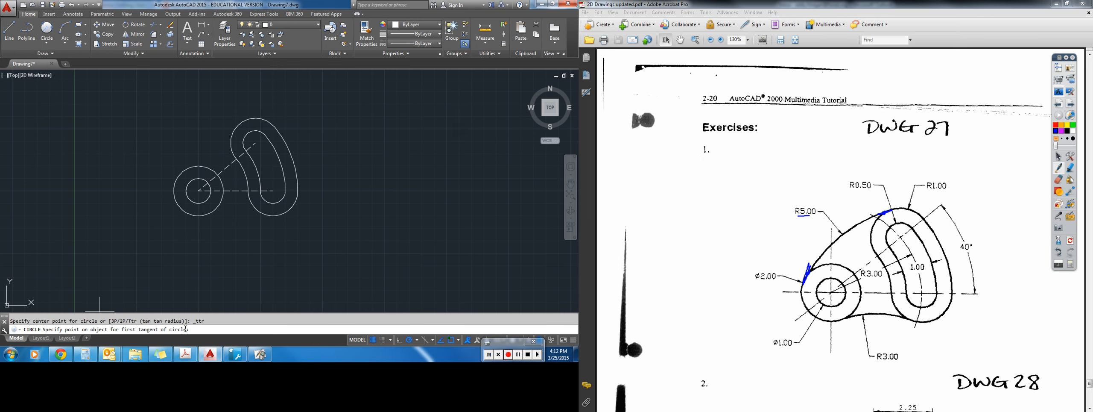
pyautogui.click(199, 164)
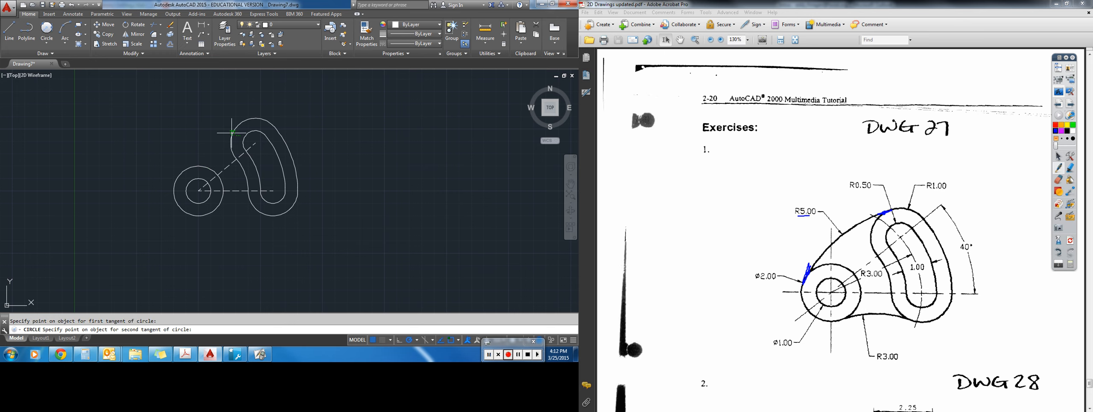
pyautogui.click(232, 132)
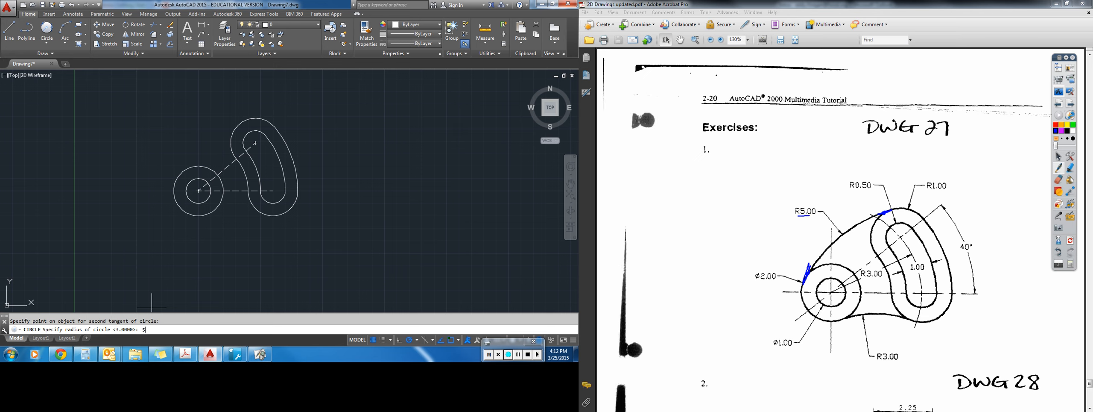
pyautogui.press('Return')
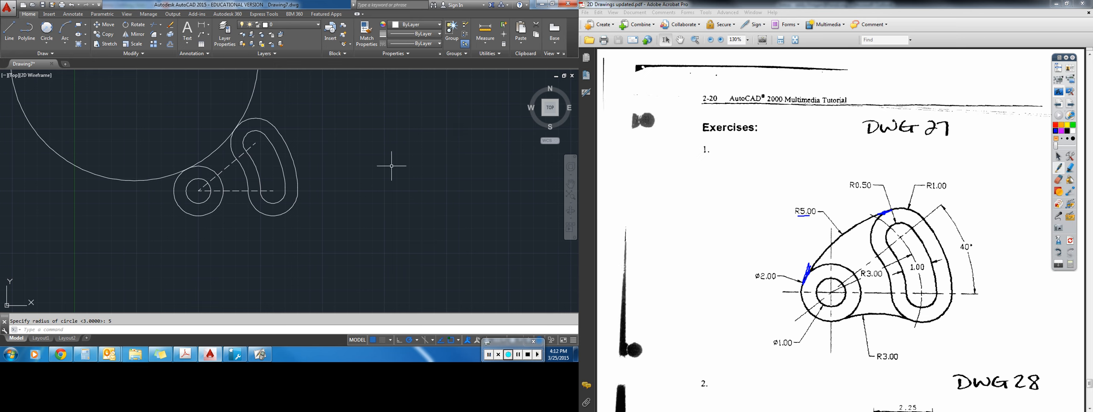
# - Sketch the full R5.00 circle over the reference drawing, then undo that markup and the tangent circle in the CAD drawing
pyautogui.moveTo(805, 278)
pyautogui.mouseDown()
pyautogui.moveTo(819, 246)
pyautogui.moveTo(896, 207)
pyautogui.moveTo(982, 354)
pyautogui.moveTo(833, 376)
pyautogui.moveTo(814, 256)
pyautogui.mouseUp()
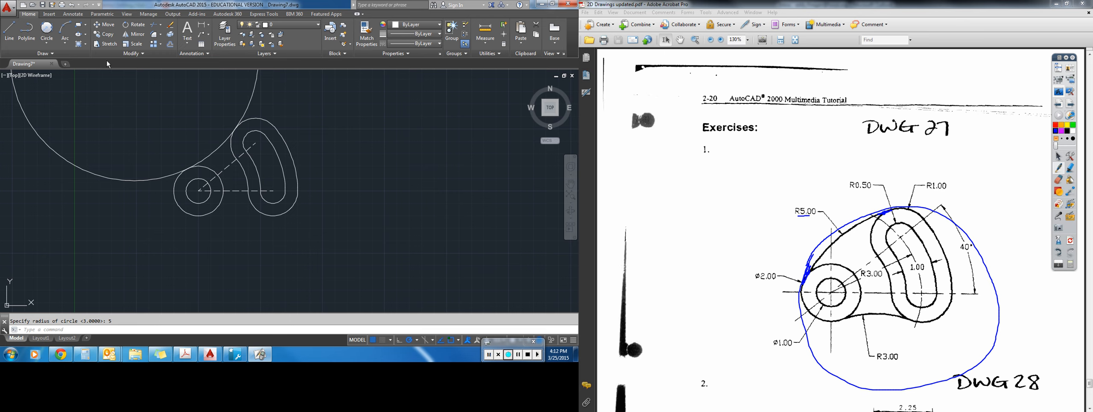
pyautogui.hotkey('ctrl', 'z')
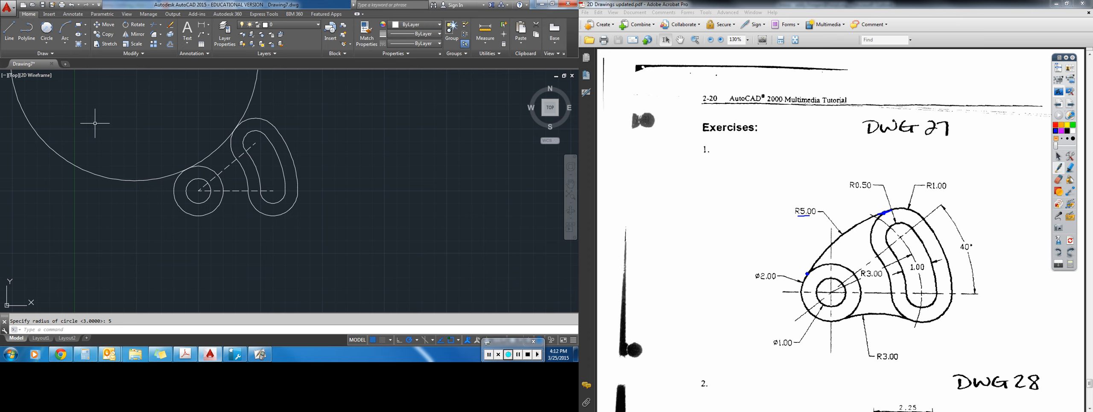
pyautogui.hotkey('ctrl', 'z')
# - Mark quadrant lines on the reference and try a radius 5 tangent circle using upper-left picks on the outer circle and the slot's upper outer arc
pyautogui.click(47, 31)
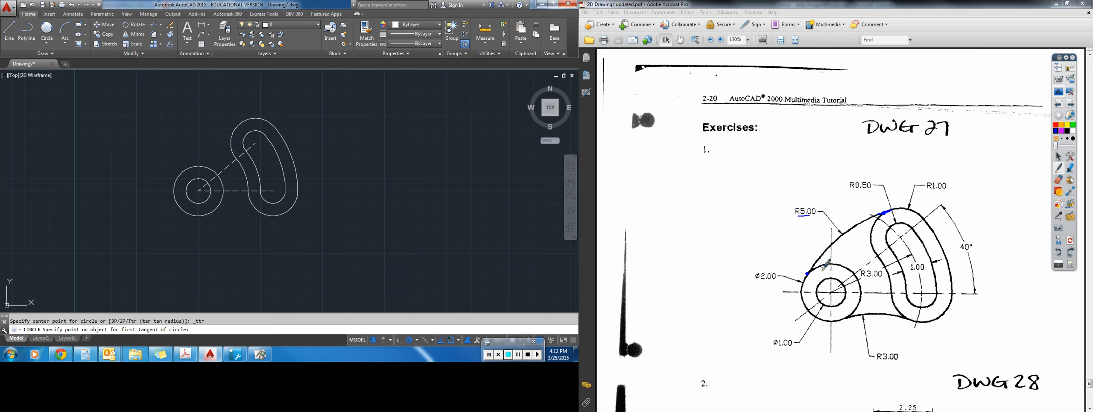
pyautogui.moveTo(830, 270); pyautogui.dragTo(831, 258)
pyautogui.click(184, 172)
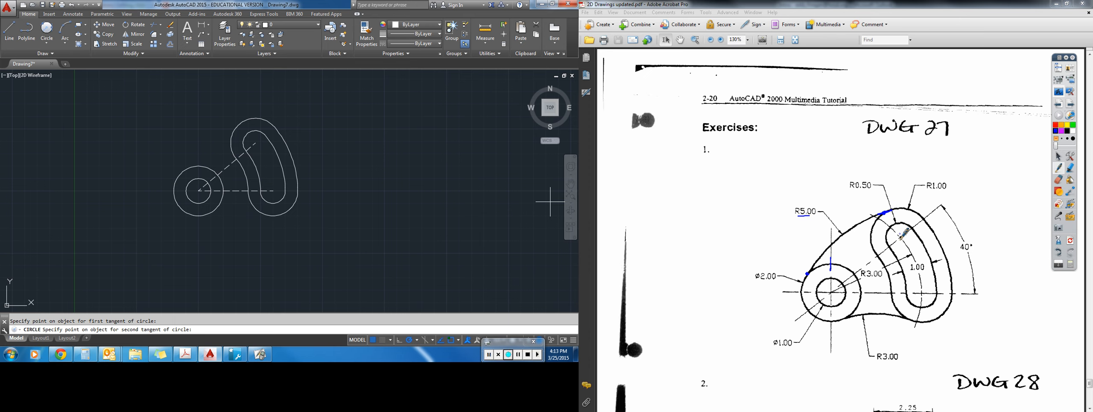
pyautogui.moveTo(904, 187)
pyautogui.mouseDown()
pyautogui.moveTo(900, 237)
pyautogui.moveTo(935, 239)
pyautogui.mouseUp()
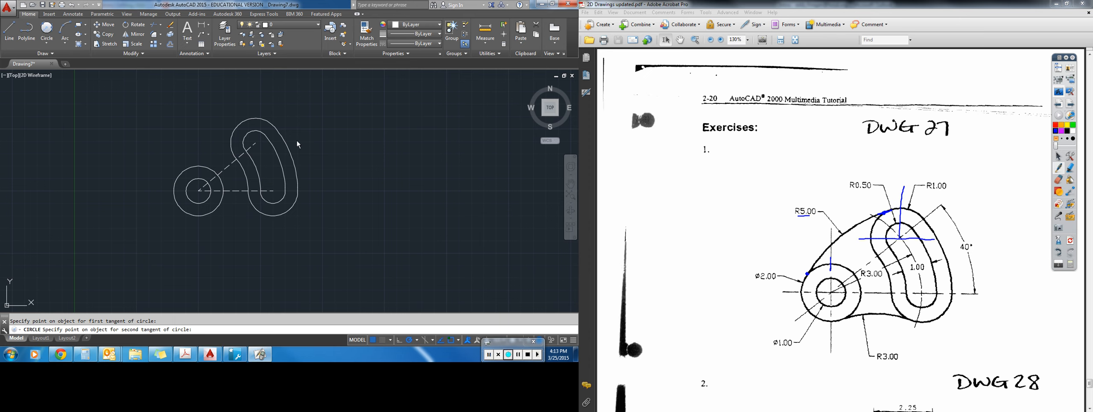
pyautogui.click(238, 127)
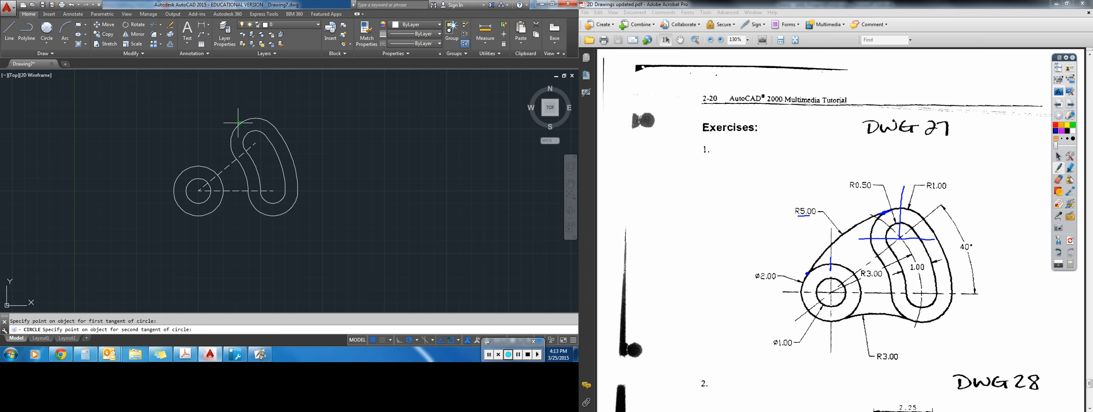
pyautogui.click(240, 124)
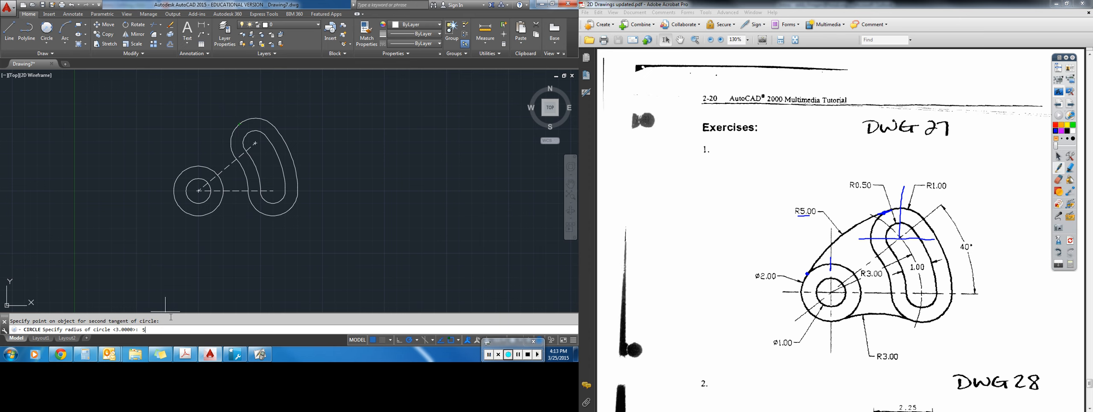
pyautogui.write('5')
pyautogui.press('Return')
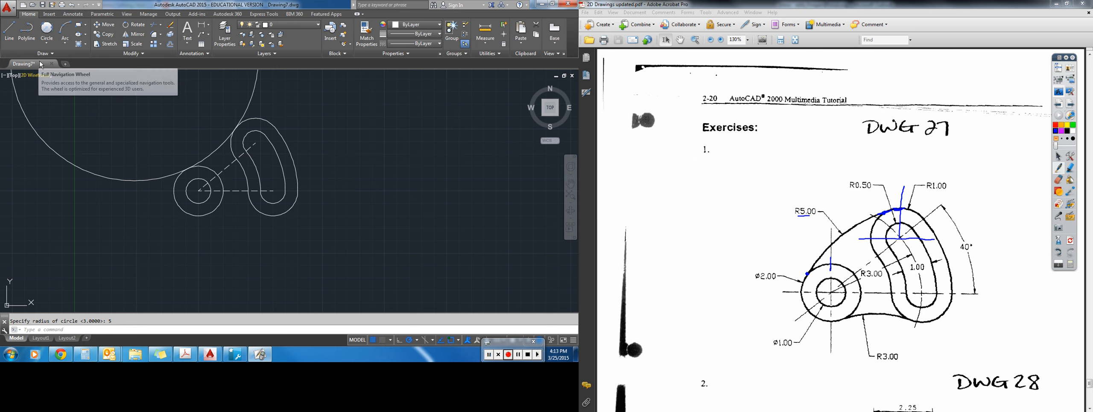
# - Delete the wrongly placed radius 5 tangent circle
pyautogui.moveTo(26, 64)
pyautogui.click(92, 236)
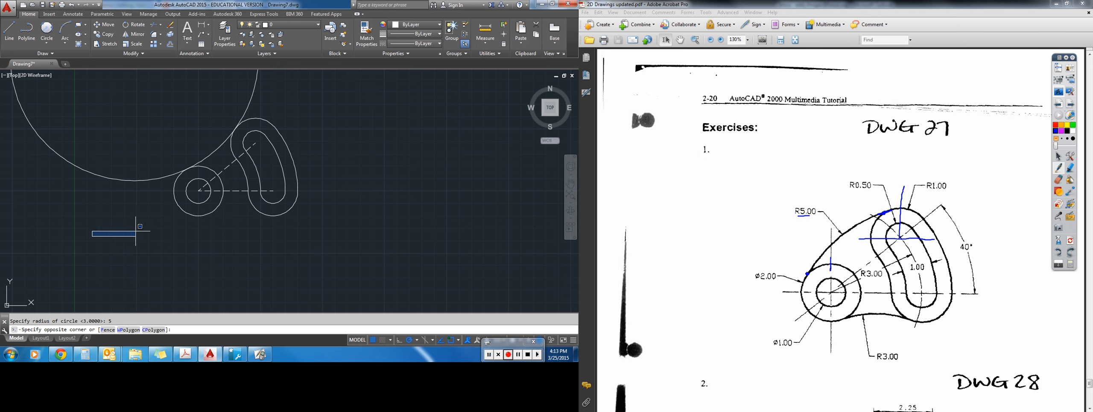
pyautogui.hotkey('ctrl', 'z')
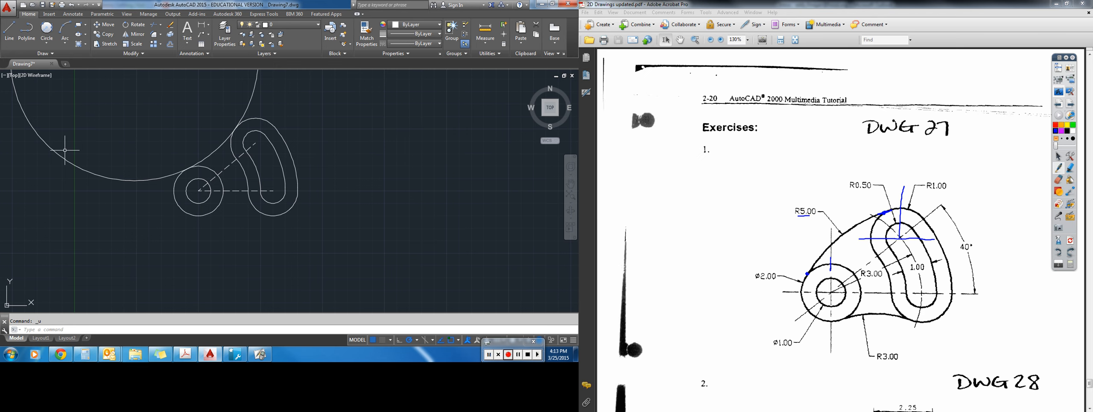
pyautogui.click(85, 164)
pyautogui.press('Delete')
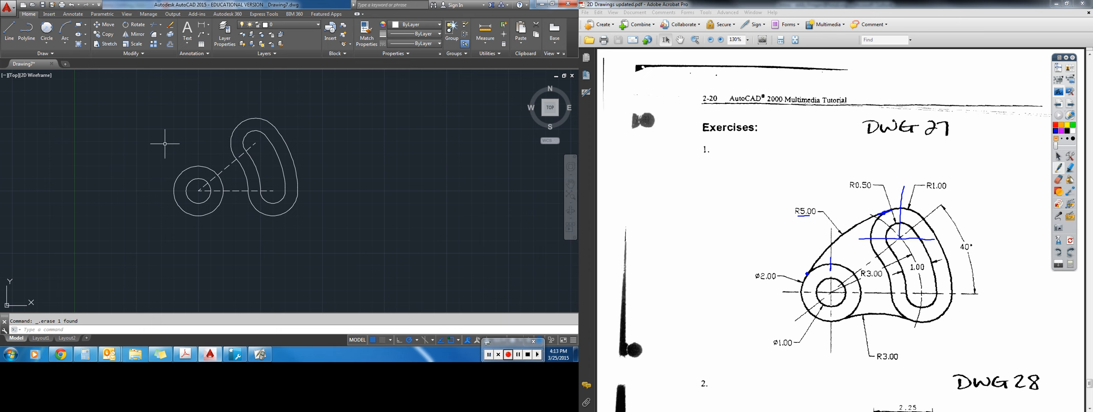
# - Draw a radius 5 circle enclosing and tangent to the outer circle, picked at its upper left, and the slot's upper outer arc, picked near its top
pyautogui.click(47, 29)
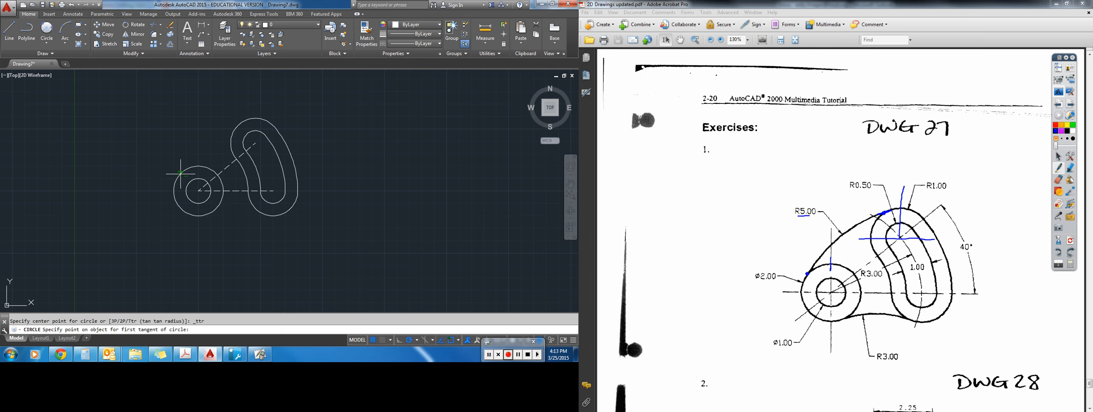
pyautogui.click(181, 173)
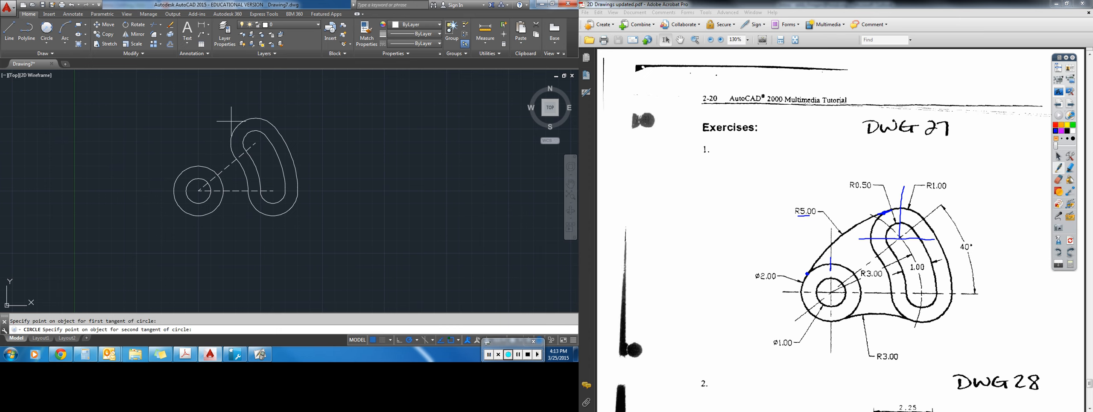
pyautogui.click(258, 117)
pyautogui.write('5')
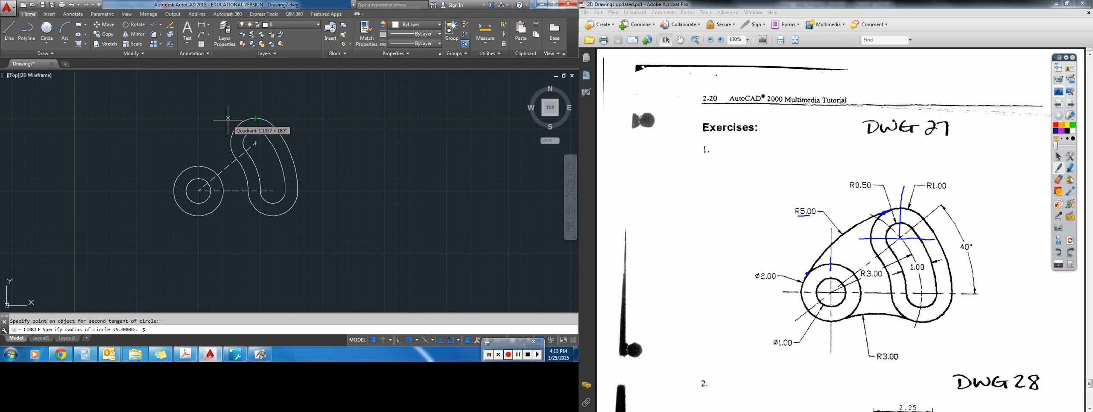
pyautogui.press('Return')
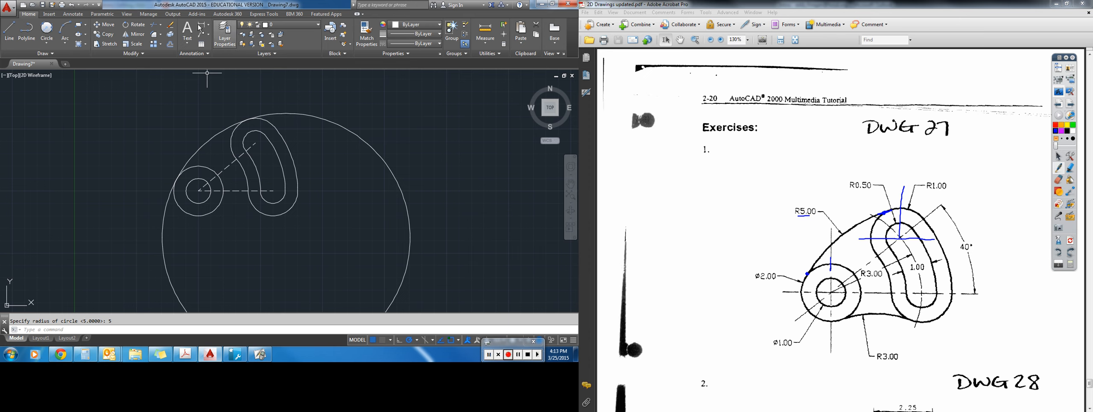
# - Trim the radius 5 circle against the outer circle and the slot's upper outer arc, keeping only the upper-left arc between them
pyautogui.click(154, 25)
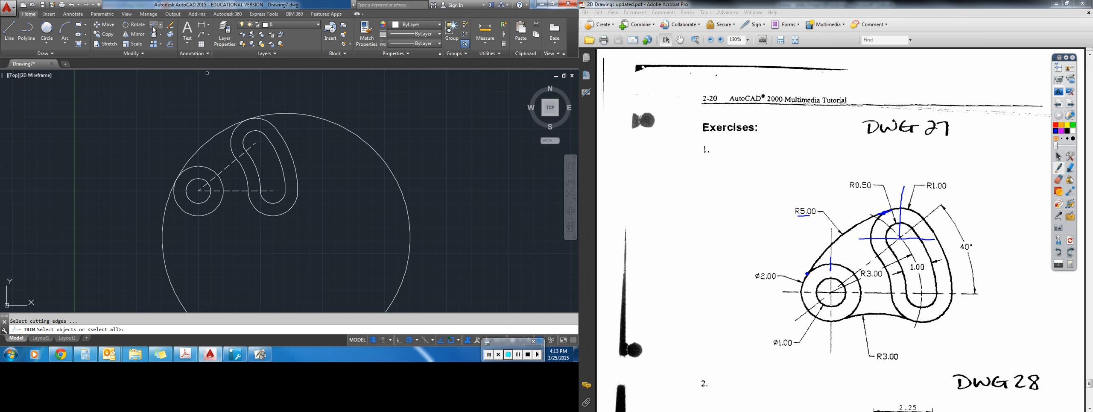
pyautogui.click(179, 208)
pyautogui.click(267, 120)
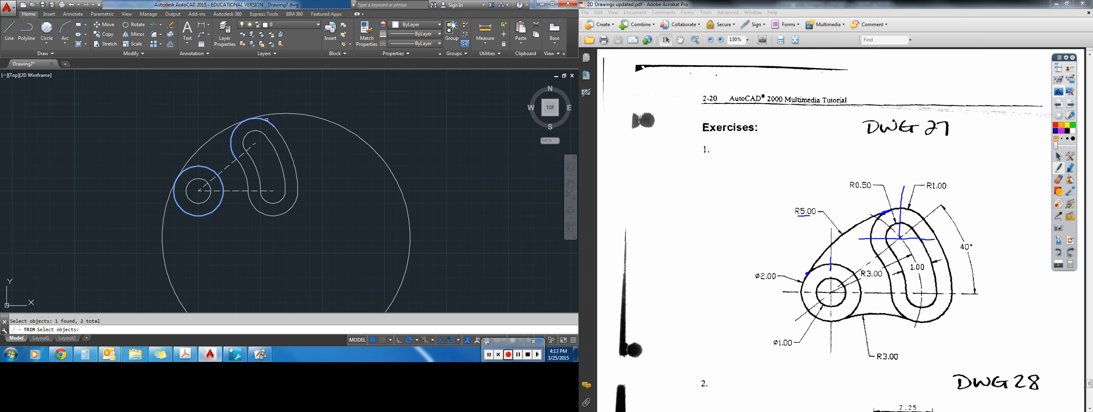
pyautogui.press('Return')
pyautogui.click(288, 113)
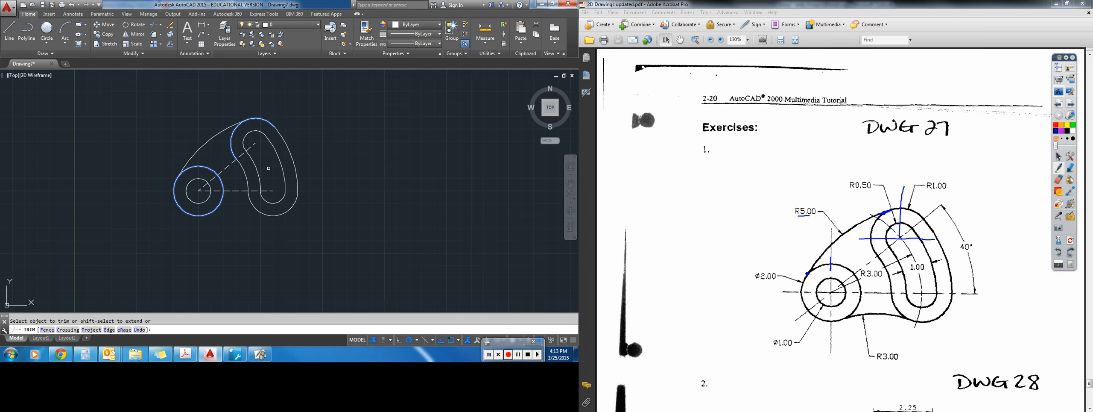
pyautogui.press('Escape')
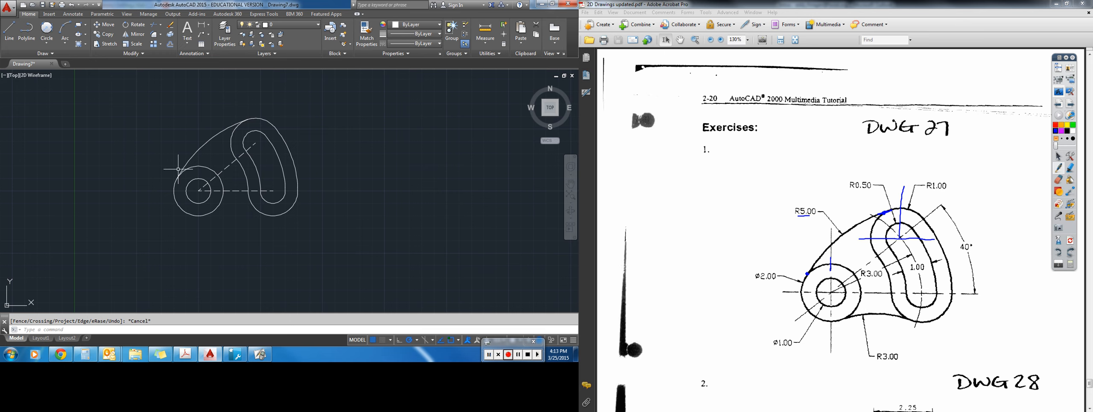